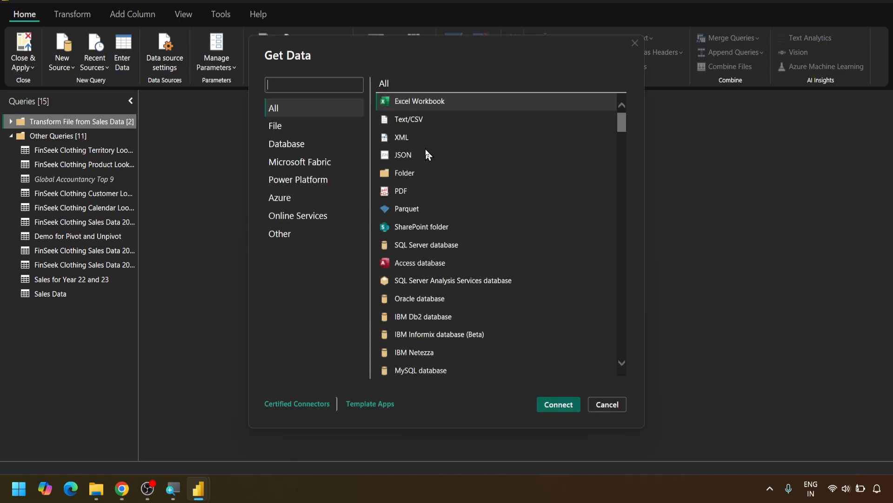
Connect to the Sales Data folder inside Documents\Power BI\Power BI Course\Finseek Data\FinSeek Clothing Raw Data\Raw data for BI Model and load its file list for transformation
double_click(403, 172)
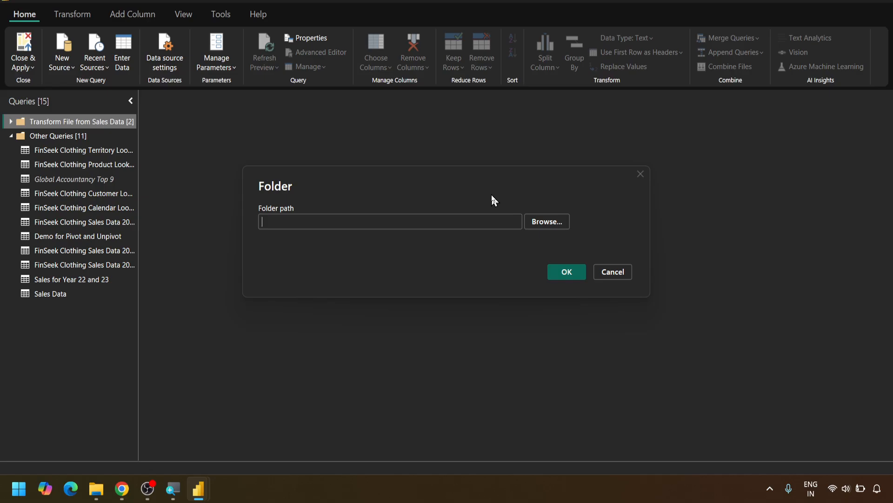
left_click(539, 222)
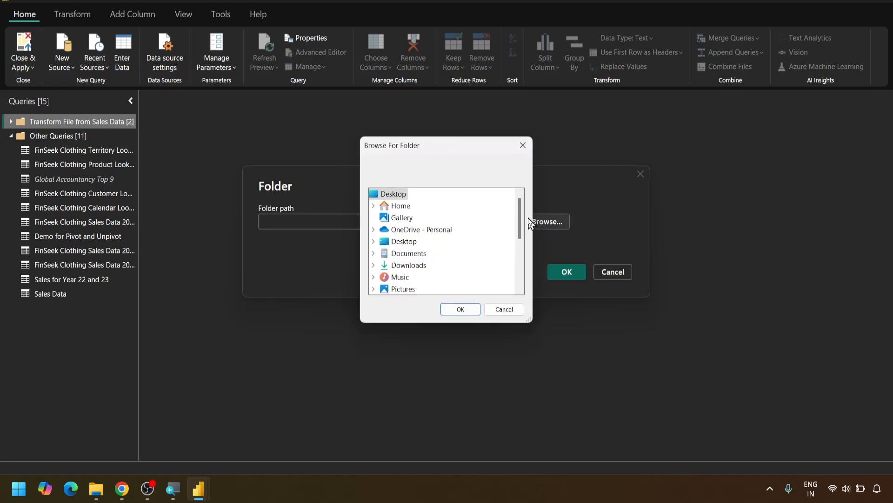
left_click_drag(521, 214, 521, 221)
scroll(521, 220, "down", 1)
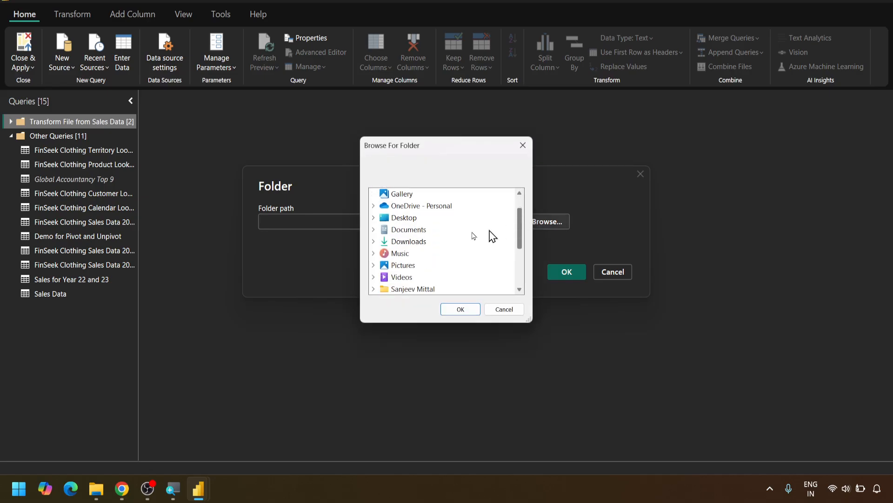
left_click(375, 231)
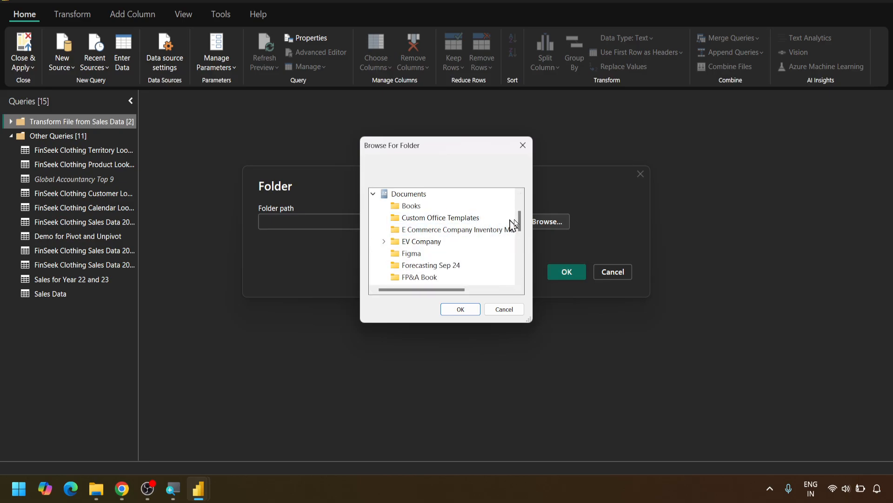
left_click_drag(519, 219, 519, 229)
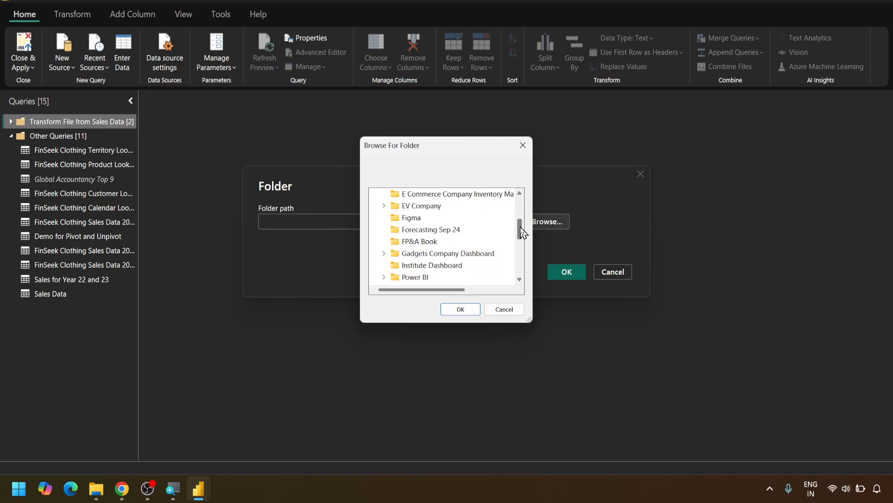
left_click(385, 277)
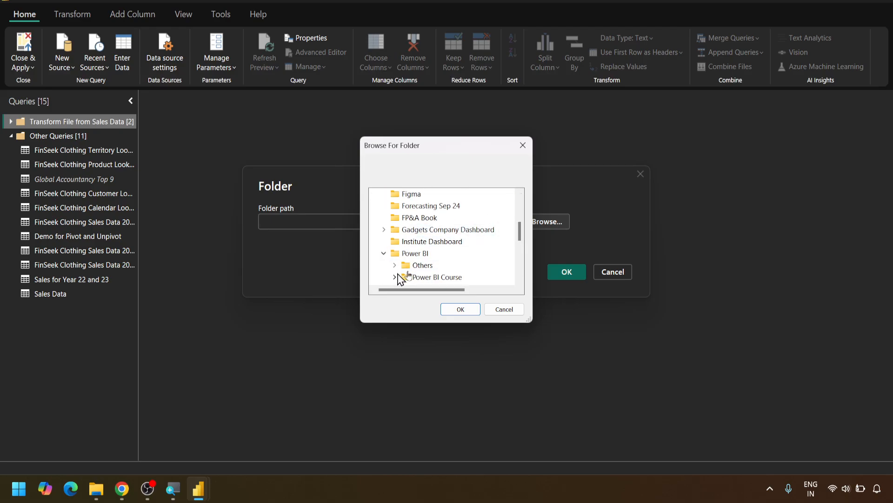
left_click(394, 278)
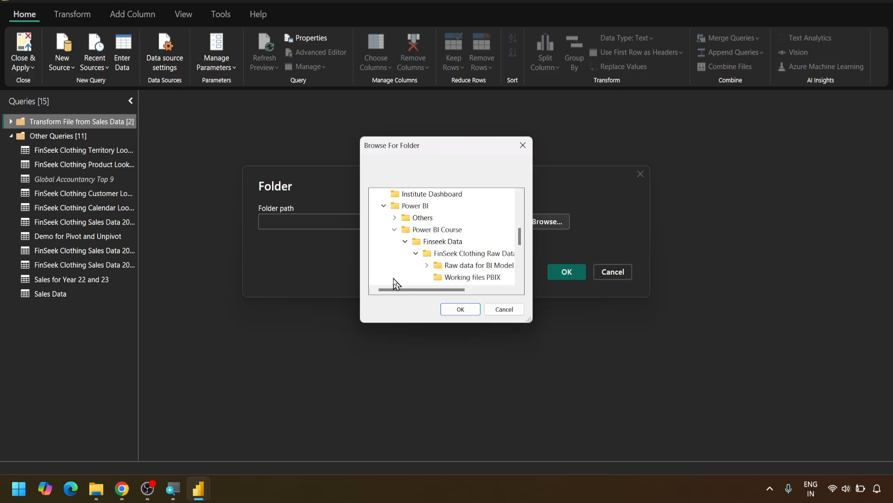
left_click(427, 265)
left_click(458, 279)
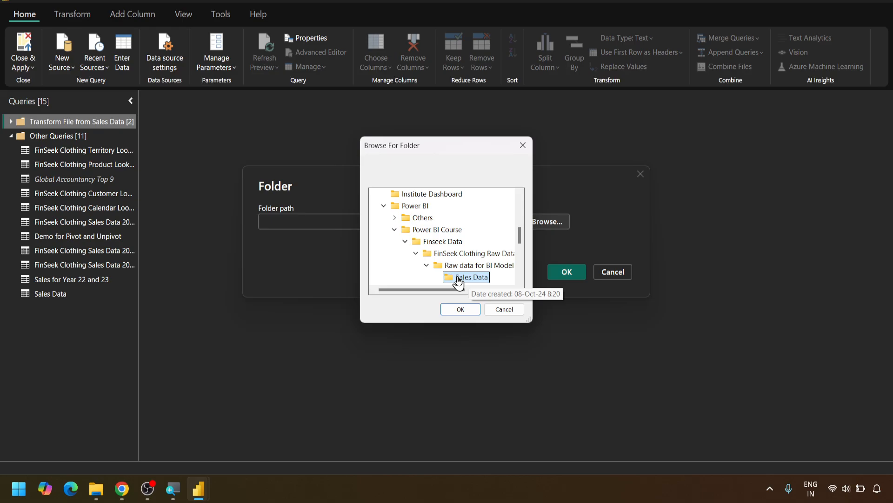
left_click(460, 309)
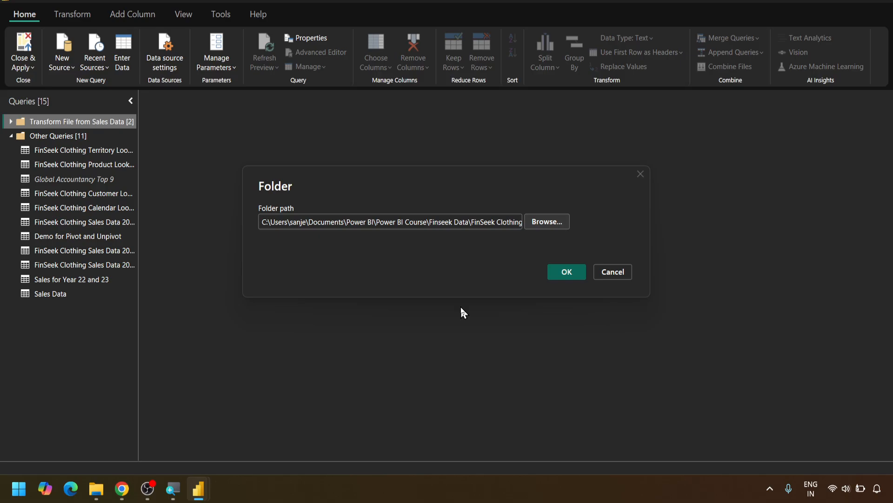
left_click(558, 271)
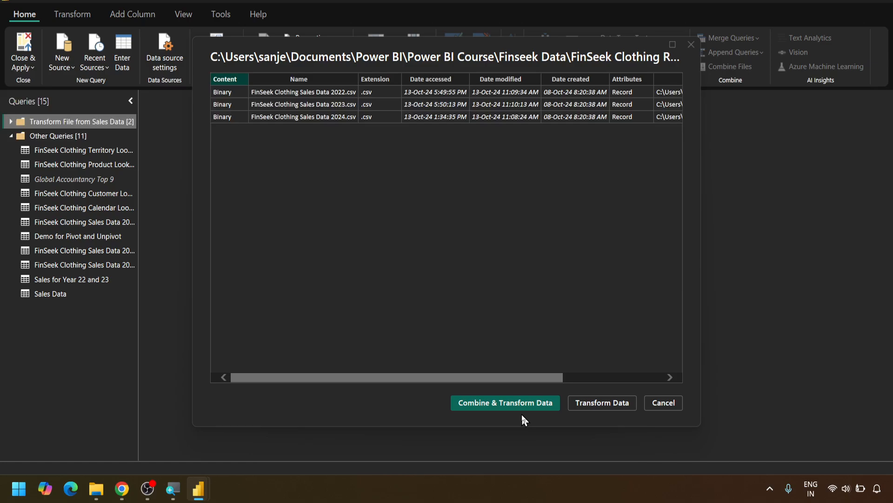
left_click(600, 405)
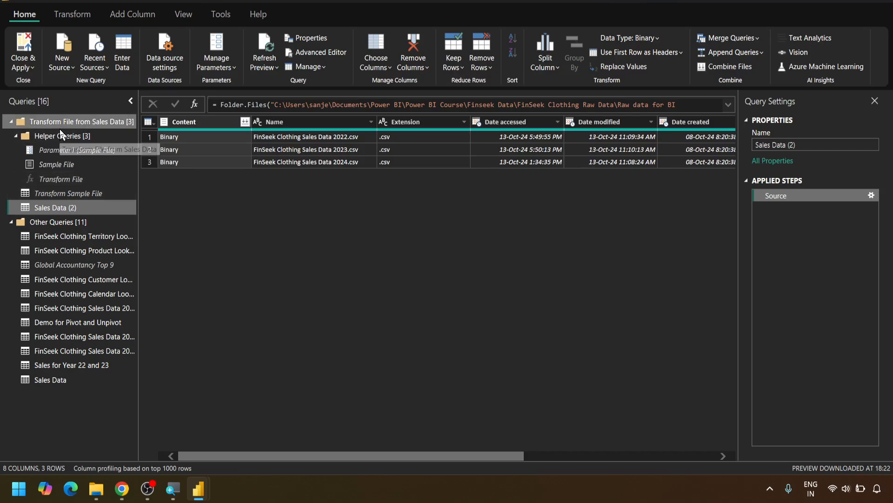
Review the existing Sales Data query under Other Queries and its applied steps
left_click(10, 122)
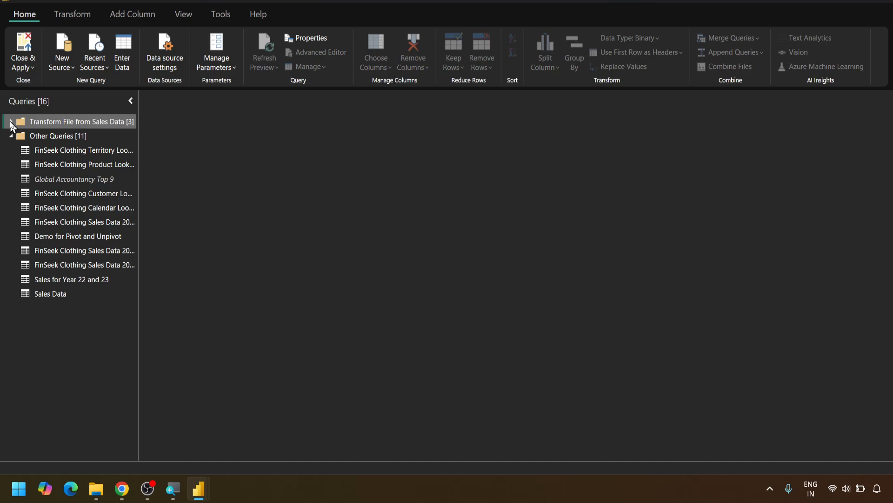
left_click(51, 292)
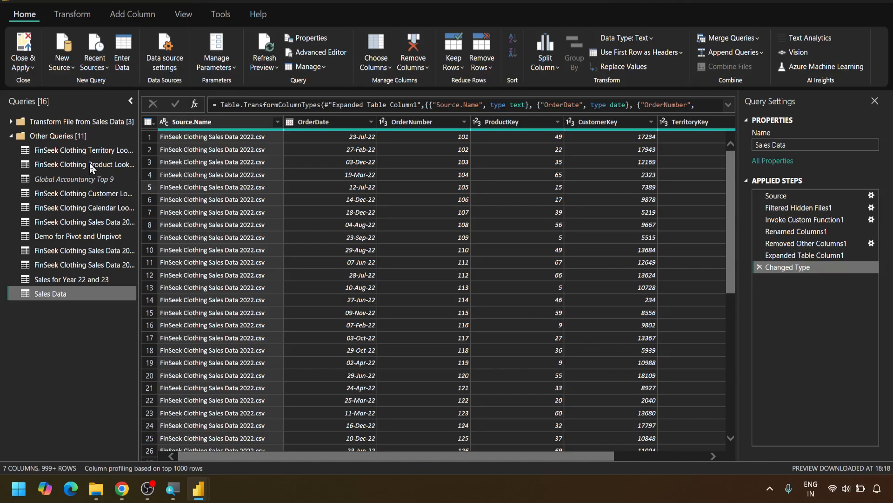
left_click(10, 122)
left_click(10, 122)
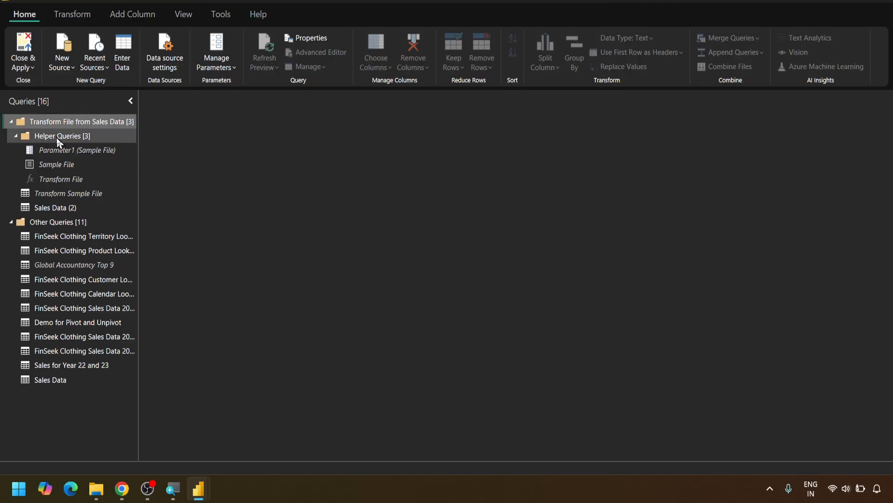
Combine the CSV files in the Content column of the Sales Data (2) query, using the first file as the sample
left_click(55, 206)
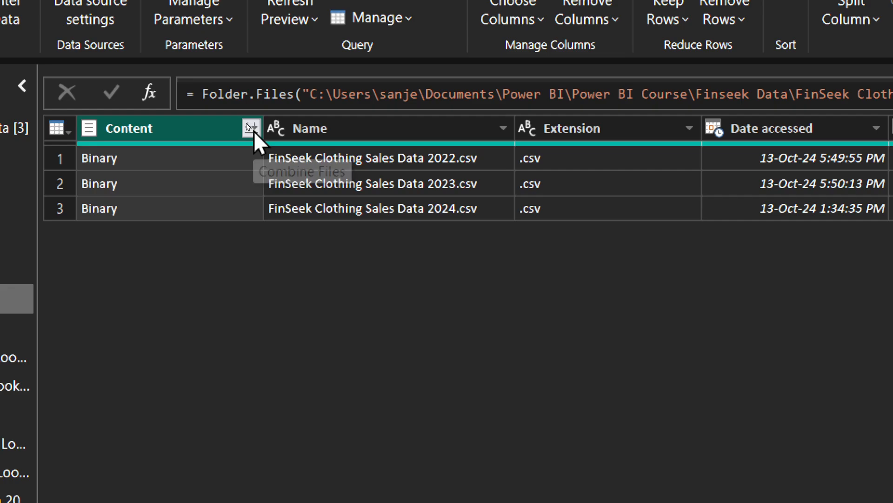
left_click(251, 128)
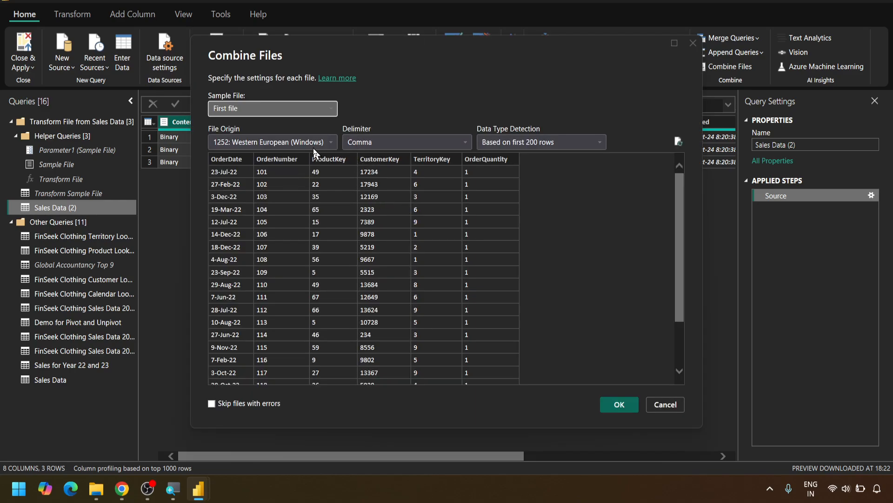
left_click(332, 108)
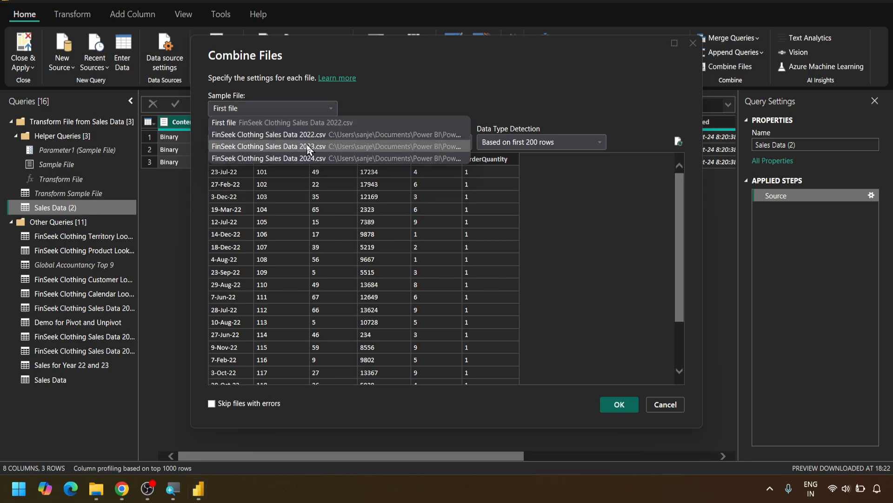
left_click(377, 108)
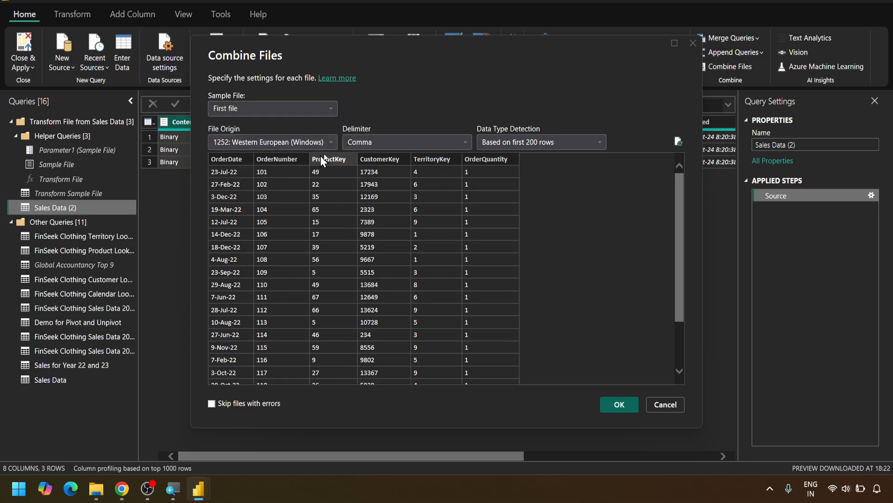
left_click(619, 403)
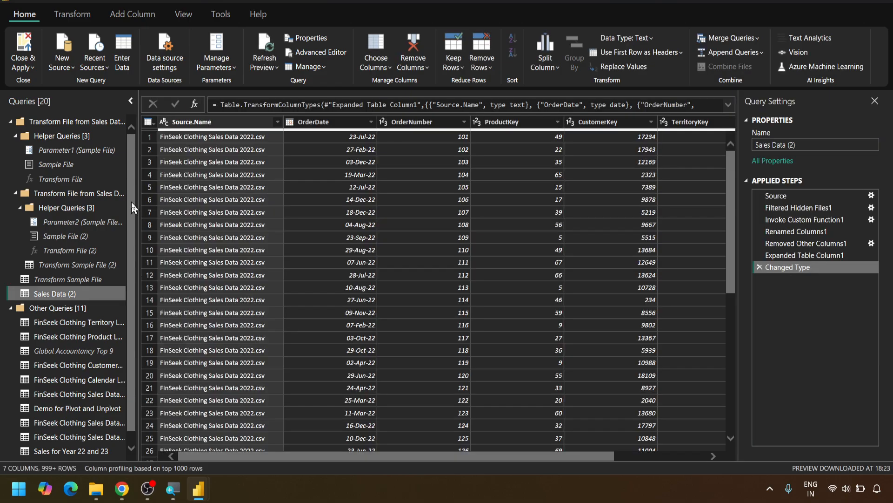
Check the full list of source files in the Source.Name column of Sales Data (2) and review its remaining columns
scroll(128, 249, "down", 1)
scroll(127, 251, "up", 1)
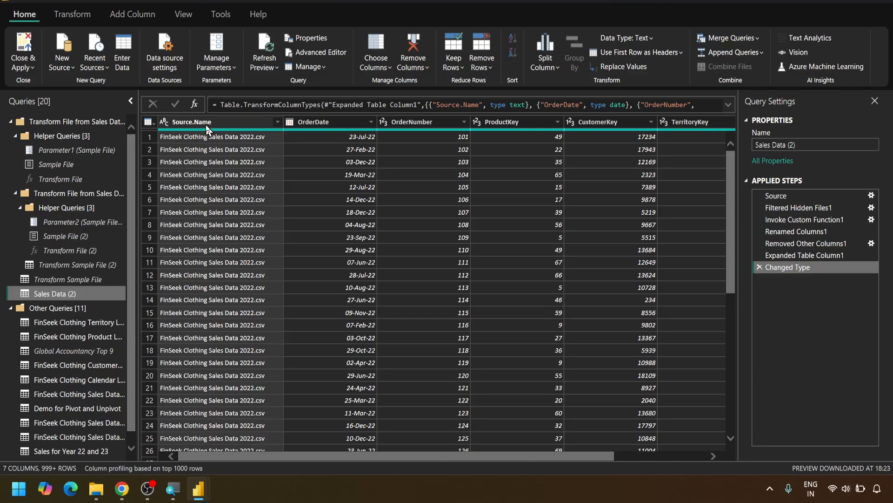
left_click(276, 119)
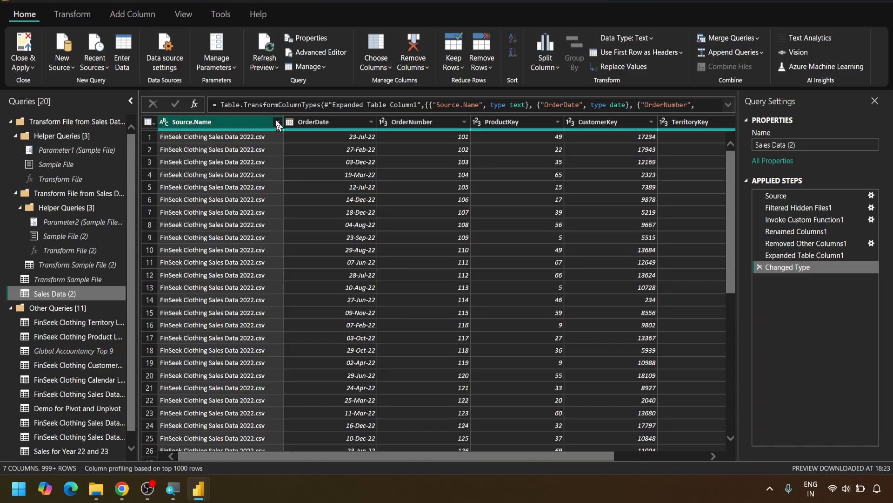
left_click(277, 122)
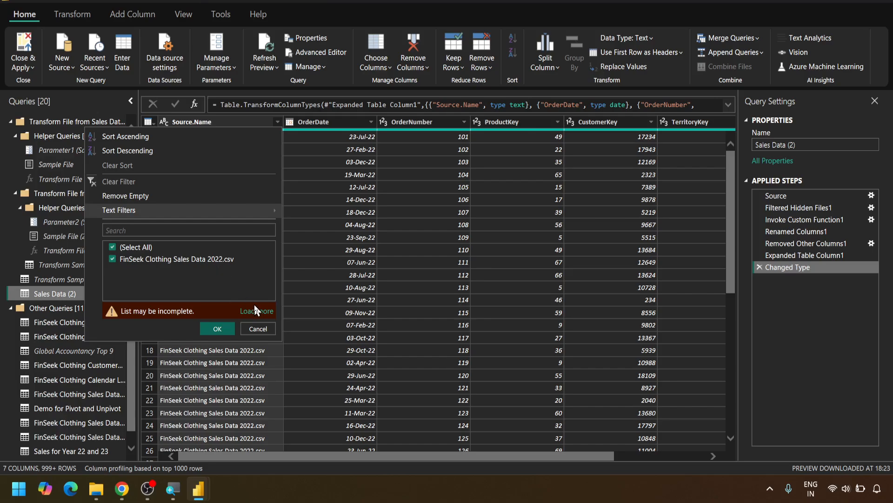
left_click(256, 311)
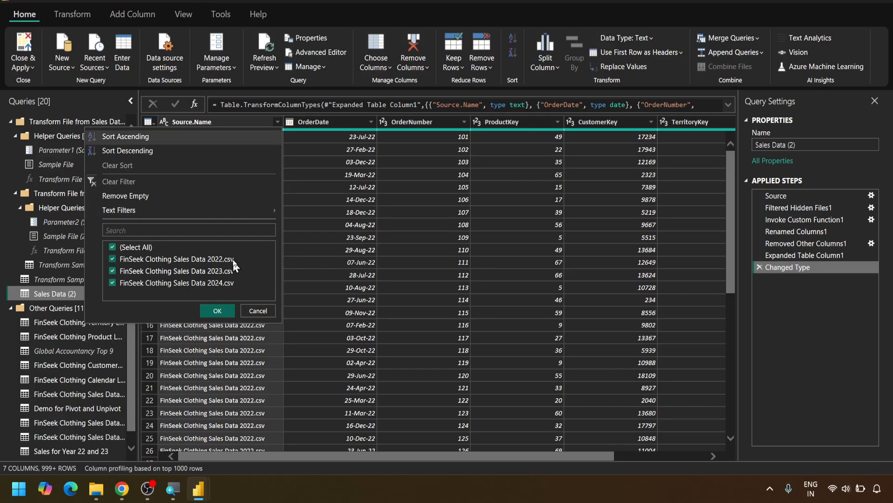
left_click(256, 311)
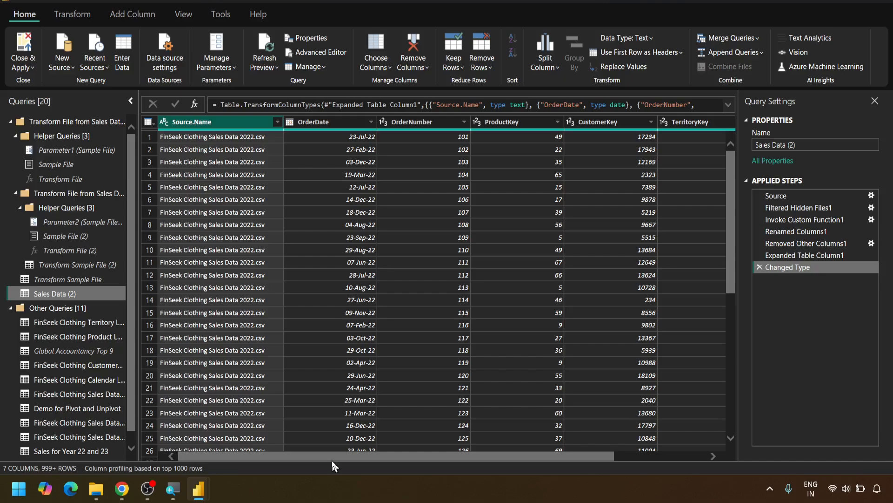
left_click_drag(317, 457, 515, 445)
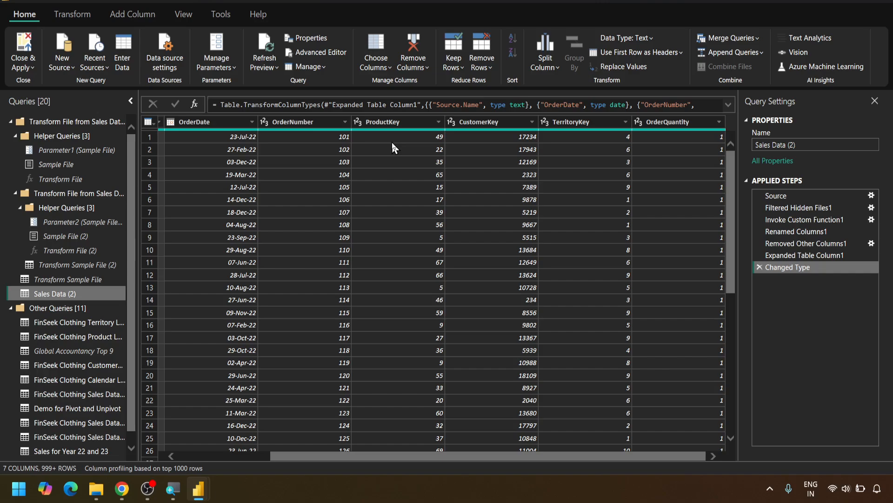
left_click_drag(408, 454, 275, 449)
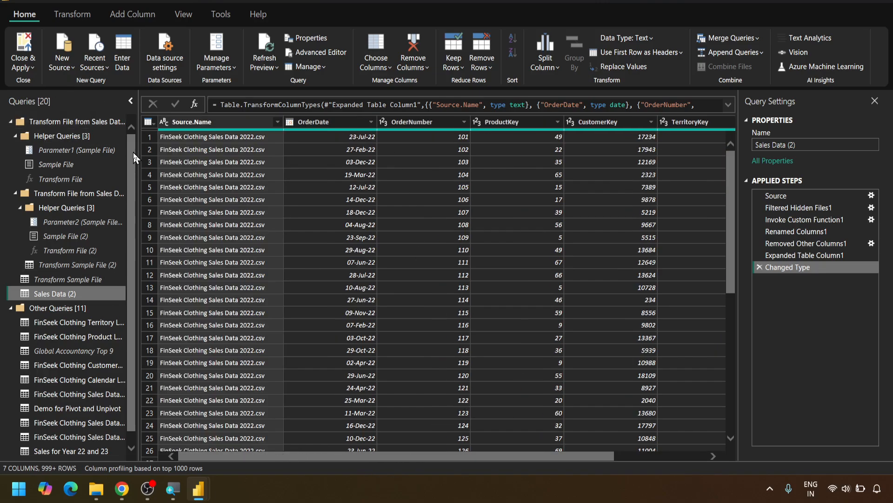
Remove the Source.Name column from the Sales Data query under Other Queries
left_click(11, 119)
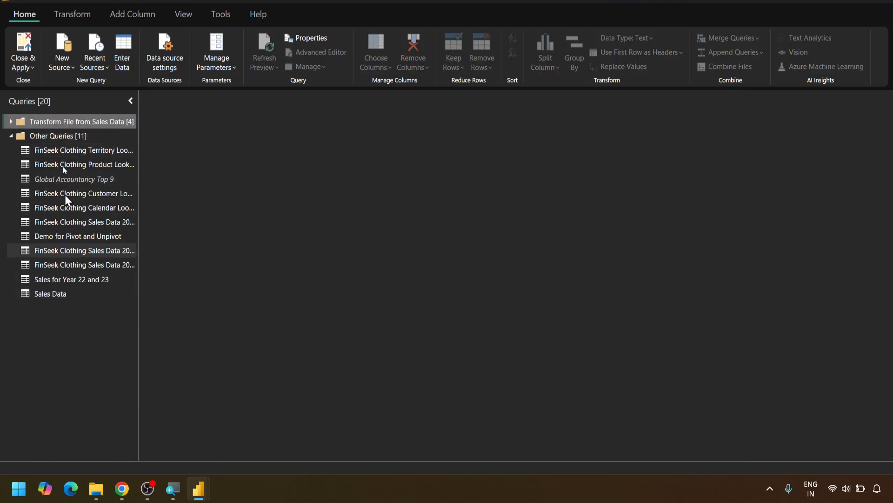
left_click(65, 293)
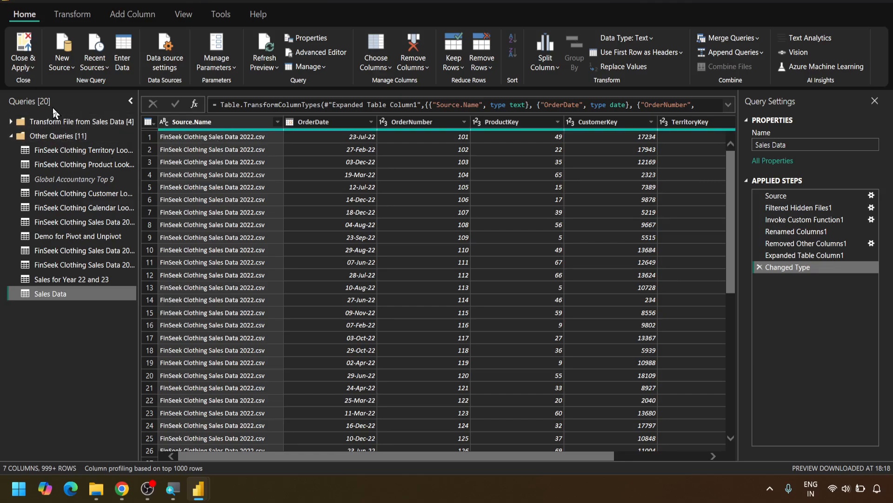
left_click(190, 119)
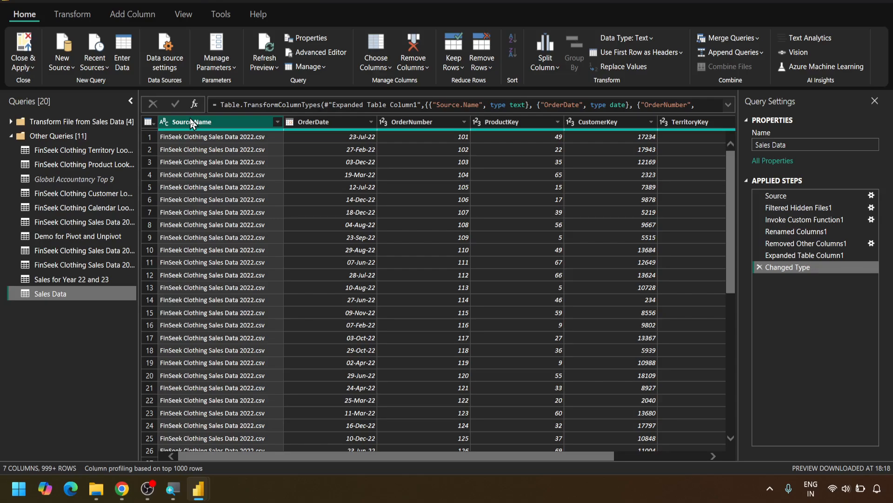
right_click(189, 119)
left_click(216, 139)
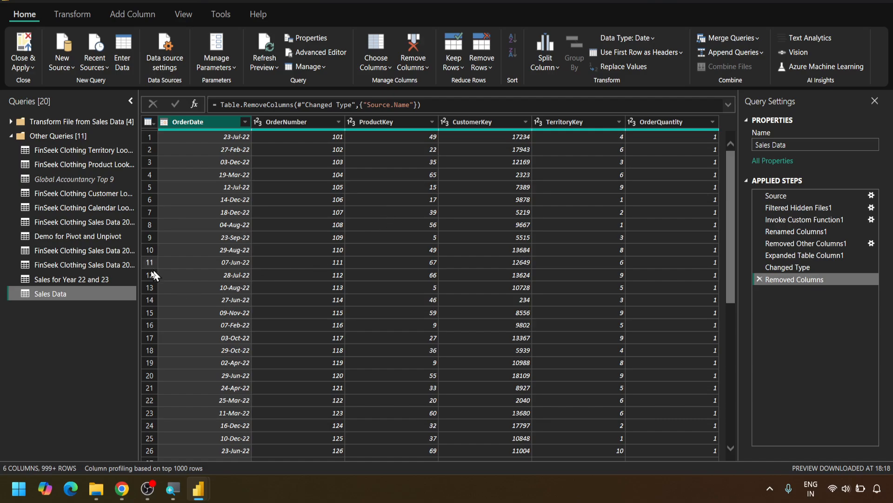
Delete the appended query Sales for Year 22 and 23 from Other Queries
left_click(83, 252)
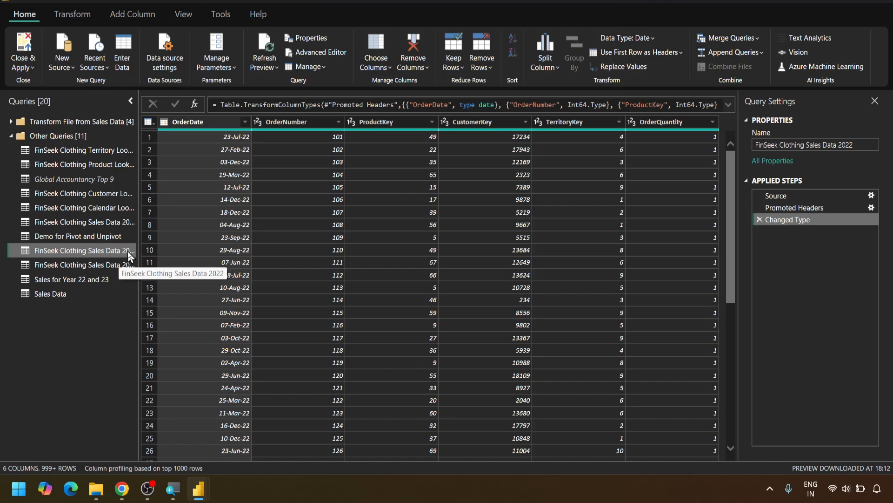
left_click(101, 263)
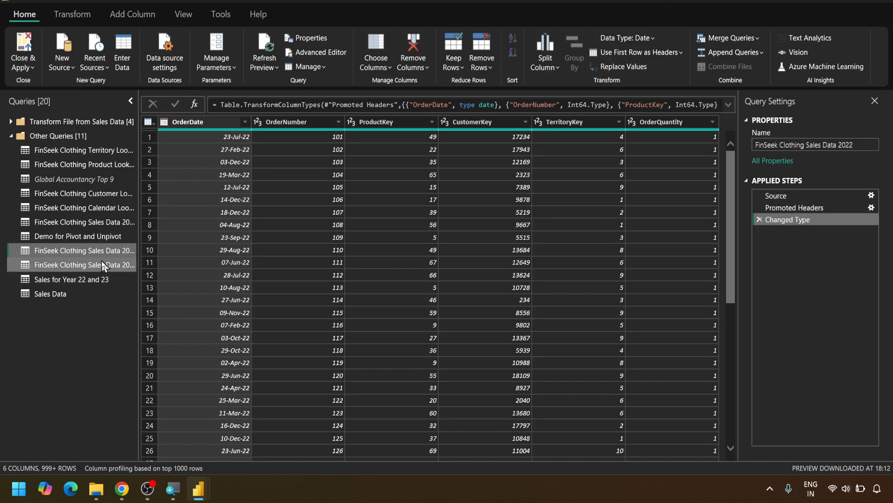
left_click(82, 280)
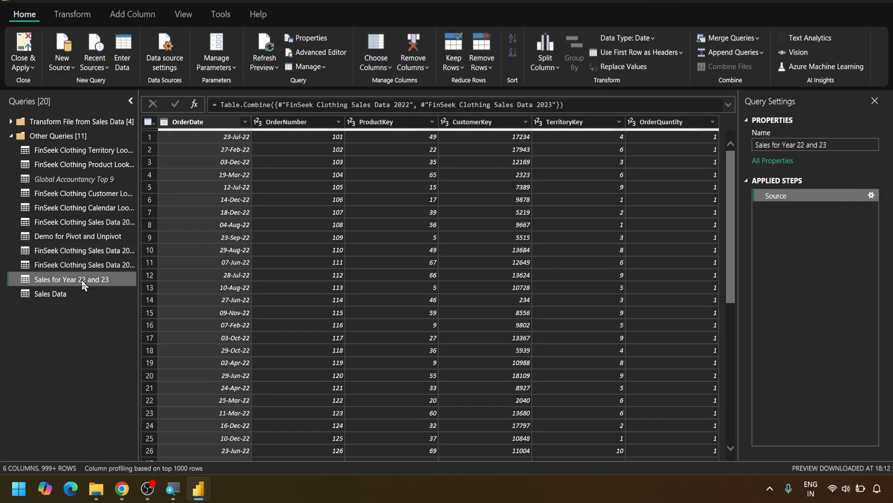
right_click(82, 280)
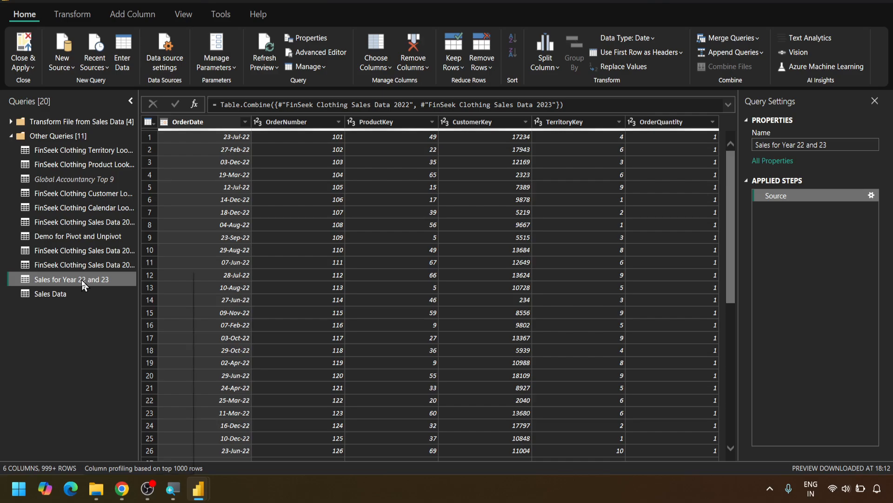
left_click(129, 303)
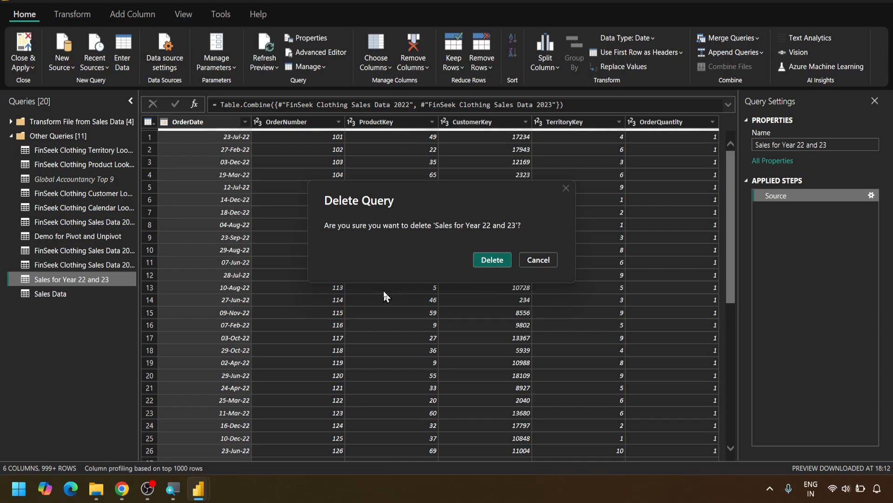
left_click(488, 259)
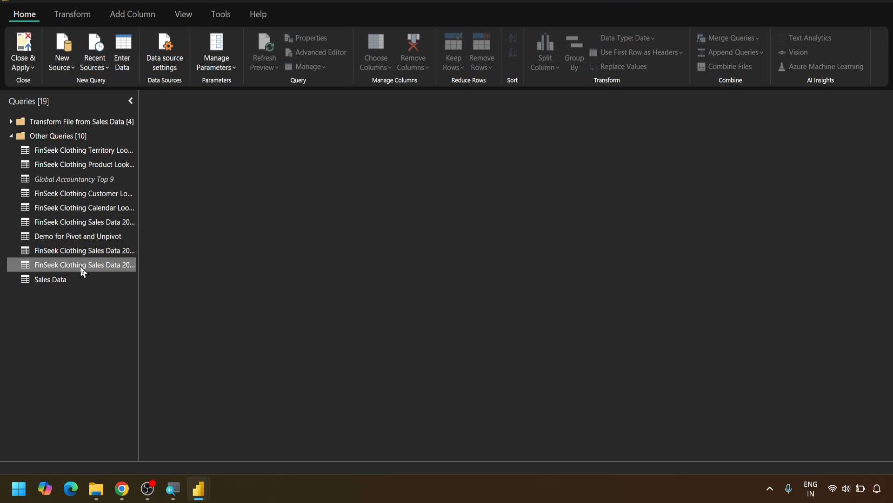
Delete the separate FinSeek Clothing Sales Data 2023 and FinSeek Clothing Sales Data 2022 queries from Other Queries
right_click(80, 266)
left_click(107, 298)
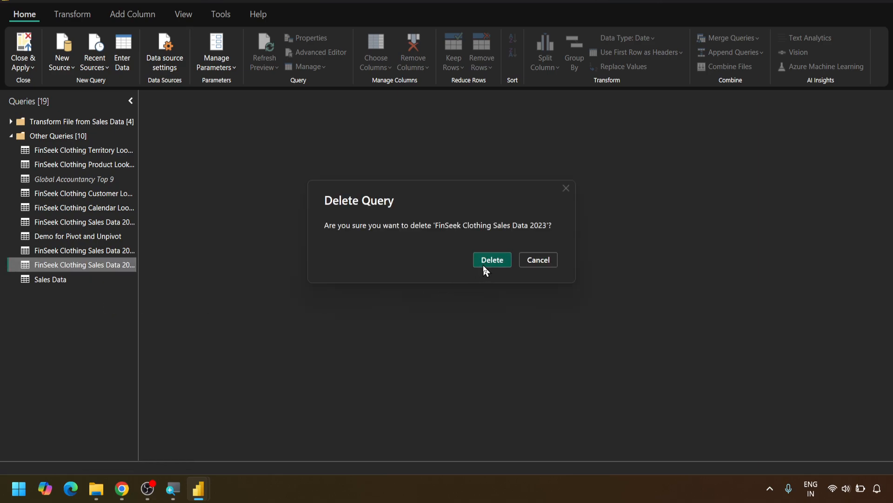
left_click(484, 261)
left_click(69, 253)
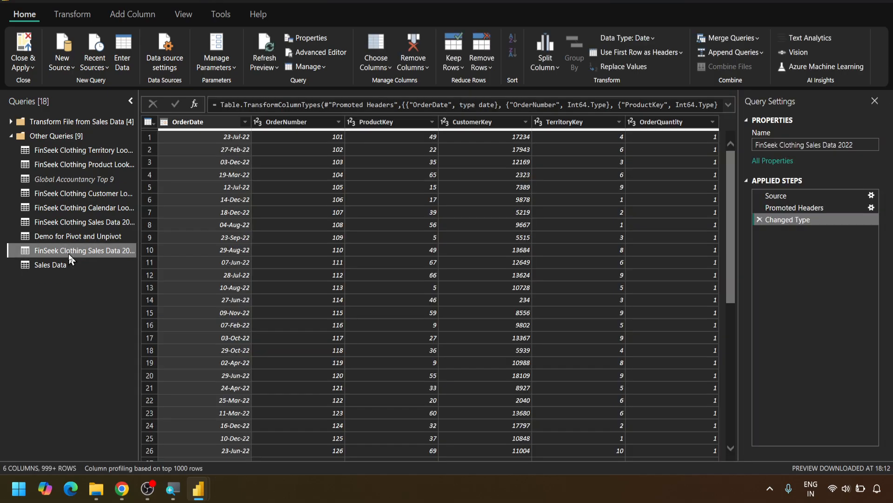
right_click(95, 255)
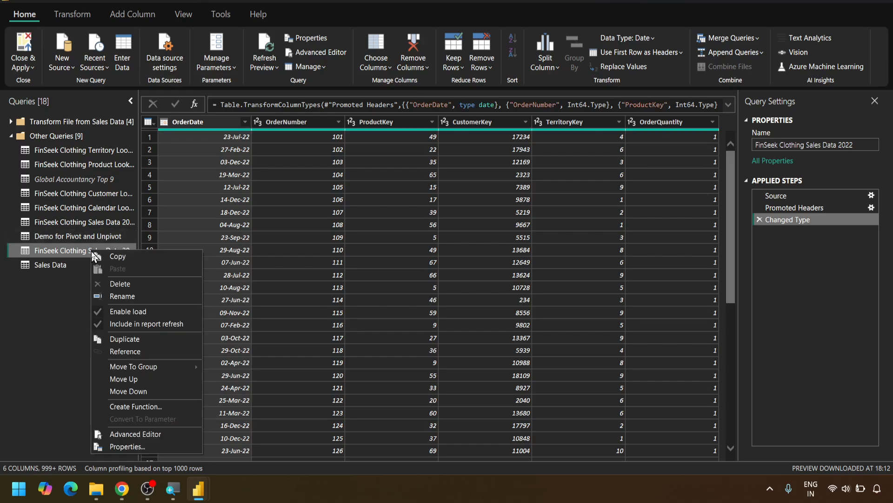
left_click(132, 284)
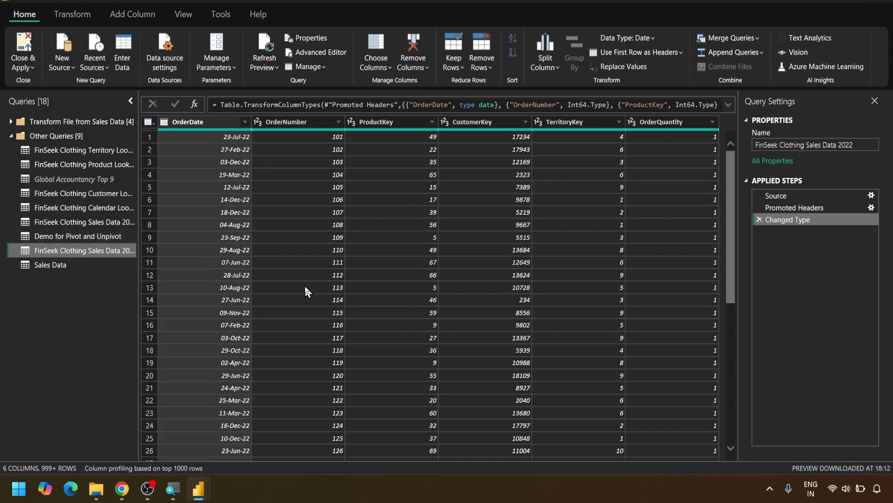
left_click(478, 260)
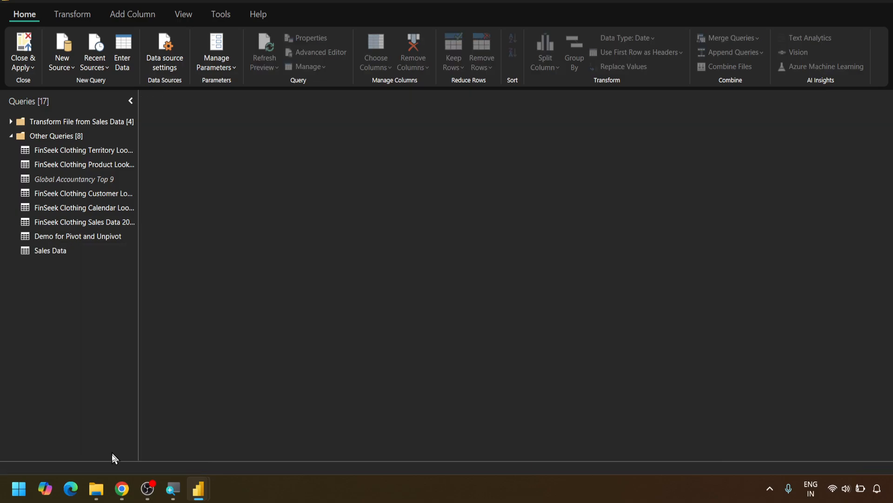
Check the yearly CSV files in the Sales Data folder in File Explorer, and return to the Power Query Editor
mouse_move(98, 497)
left_click(102, 426)
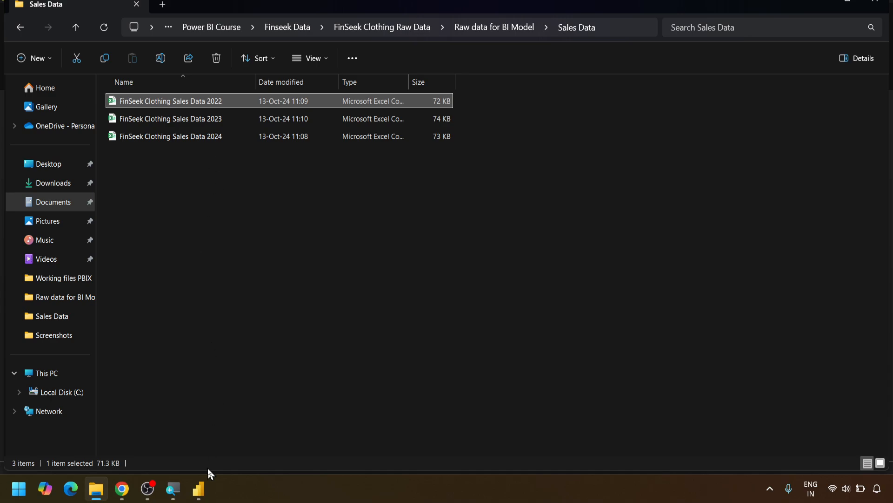
mouse_move(199, 488)
left_click(226, 416)
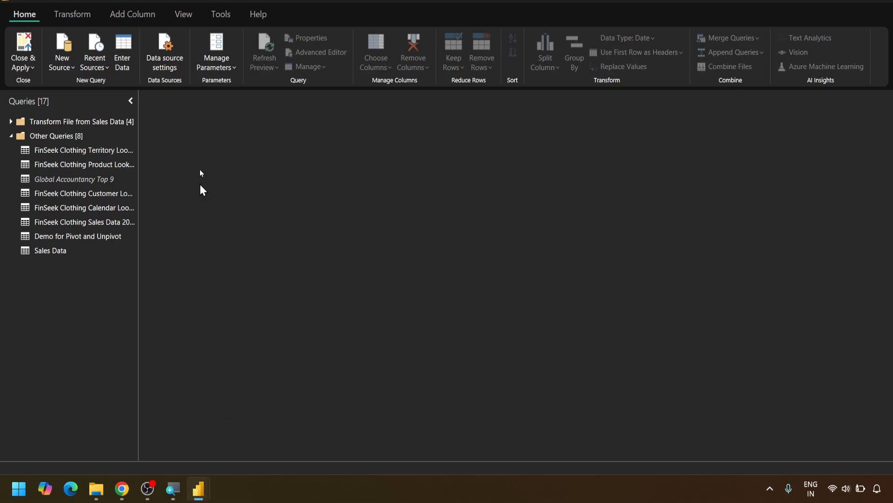